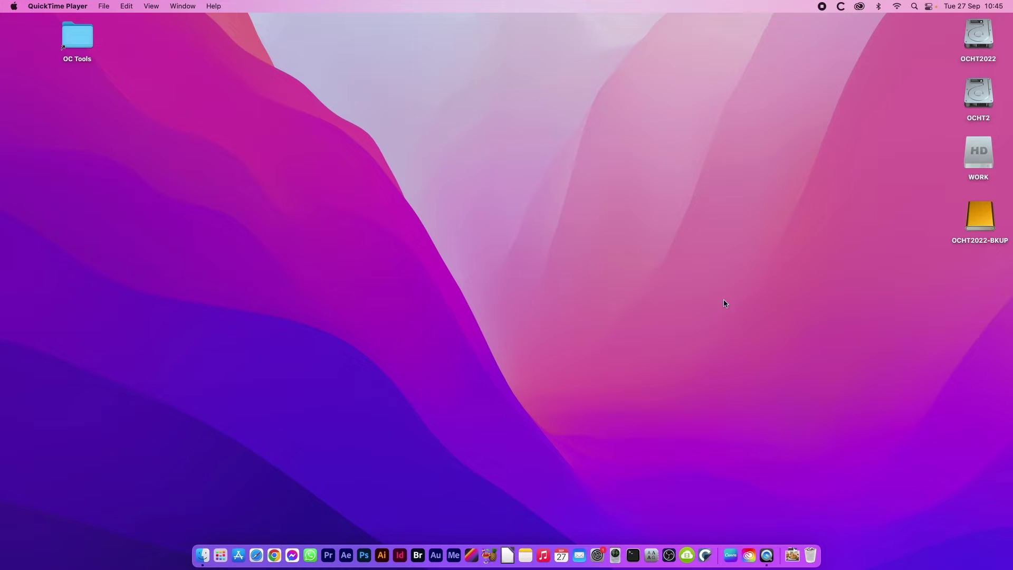
# Step: Open Carbon Copy Cloner's main window from the Dock and look through the Task menu
pyautogui.click(705, 555)
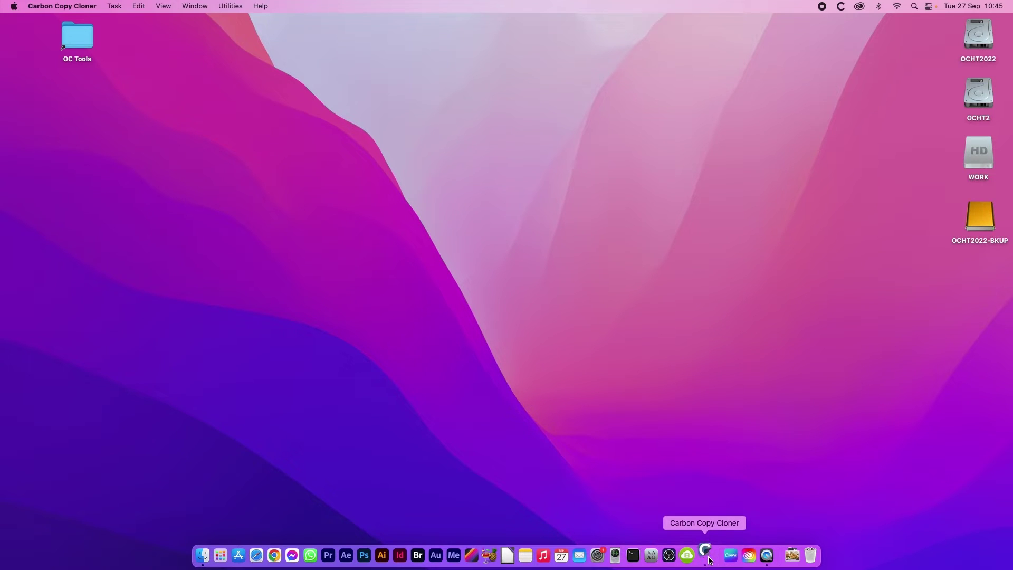
pyautogui.click(707, 558)
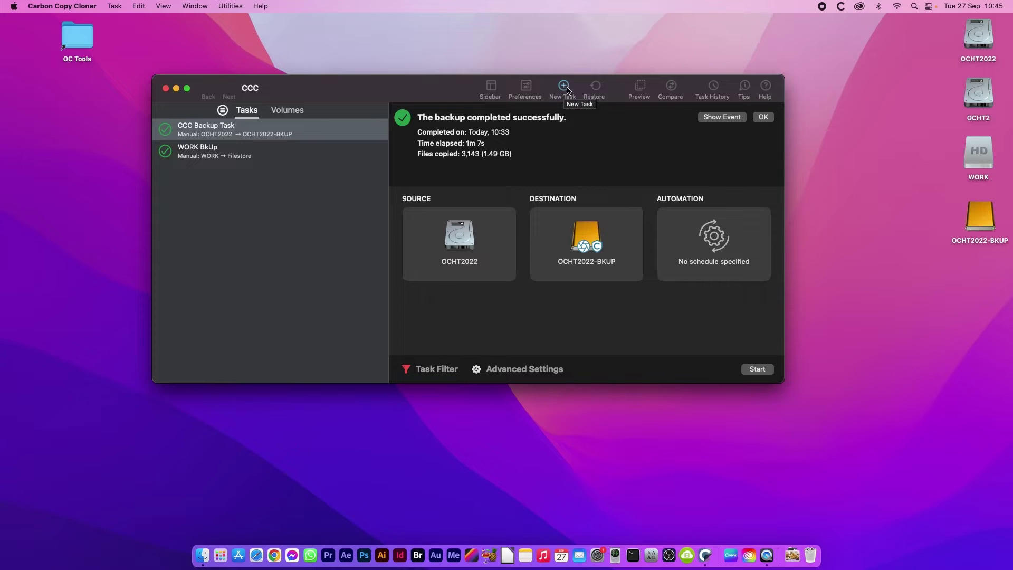
pyautogui.click(114, 6)
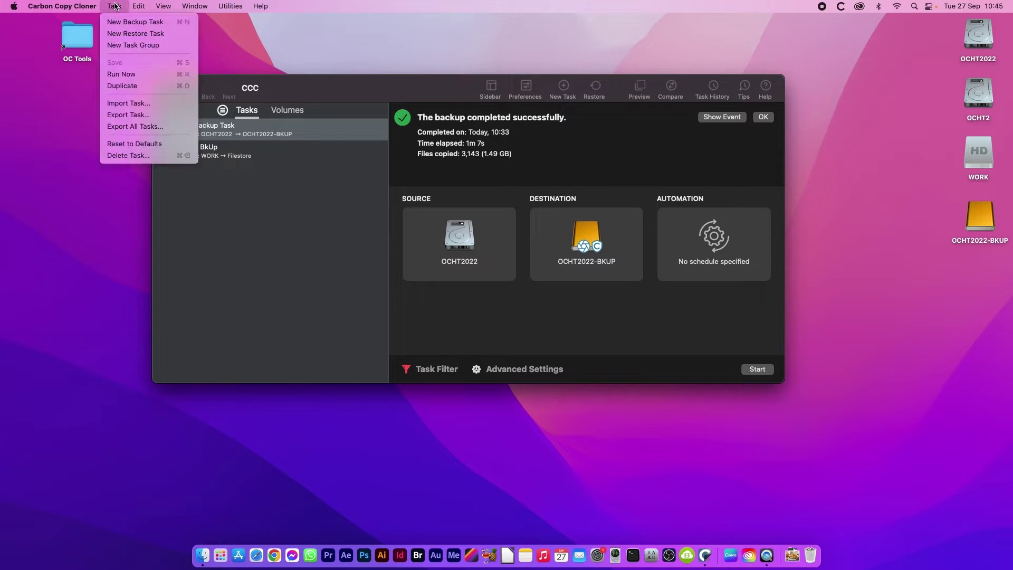
pyautogui.click(503, 5)
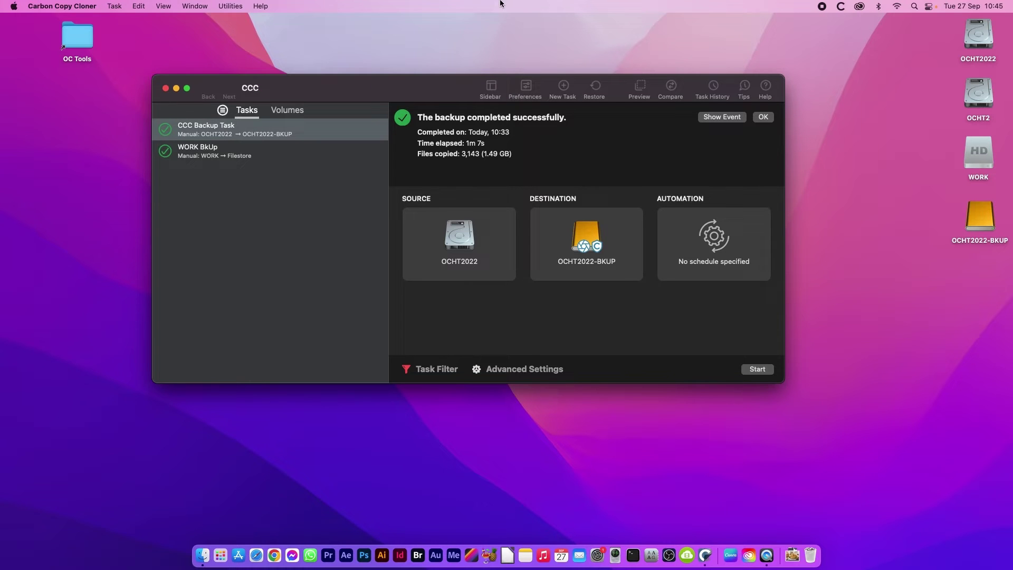
# Step: Add a new backup task and name it OCBackup
pyautogui.click(563, 94)
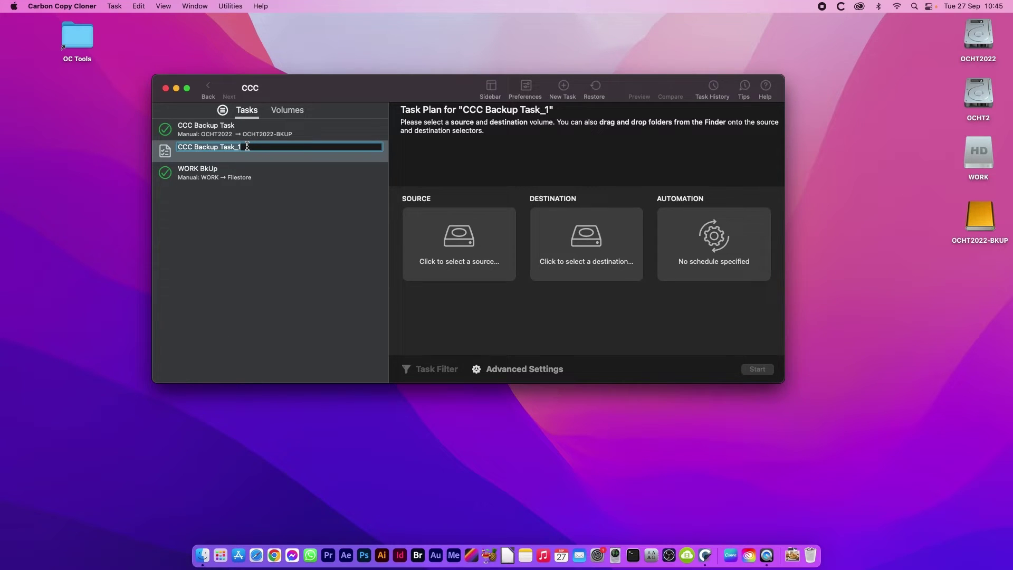
pyautogui.write('OCBackup')
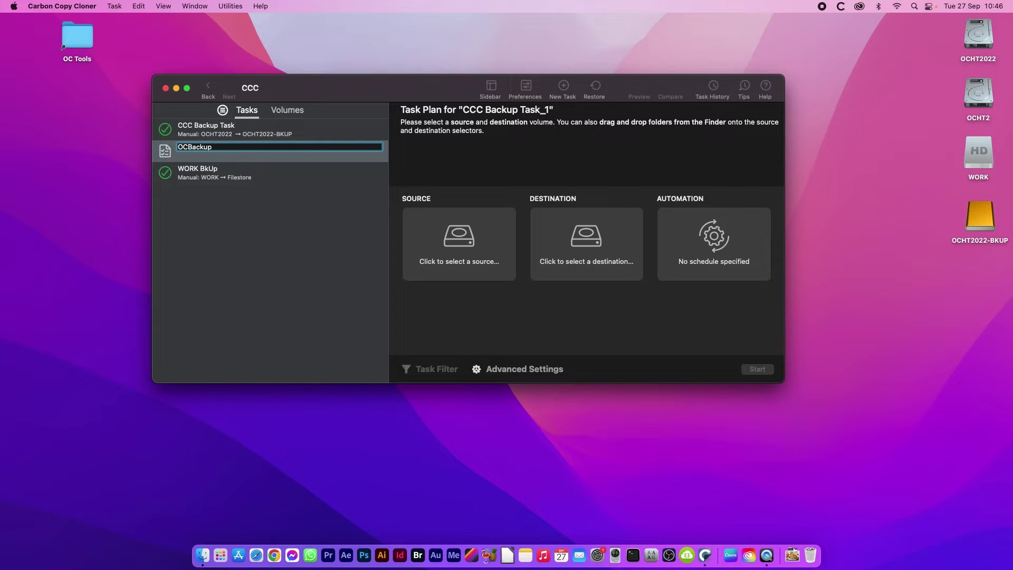
pyautogui.press('Return')
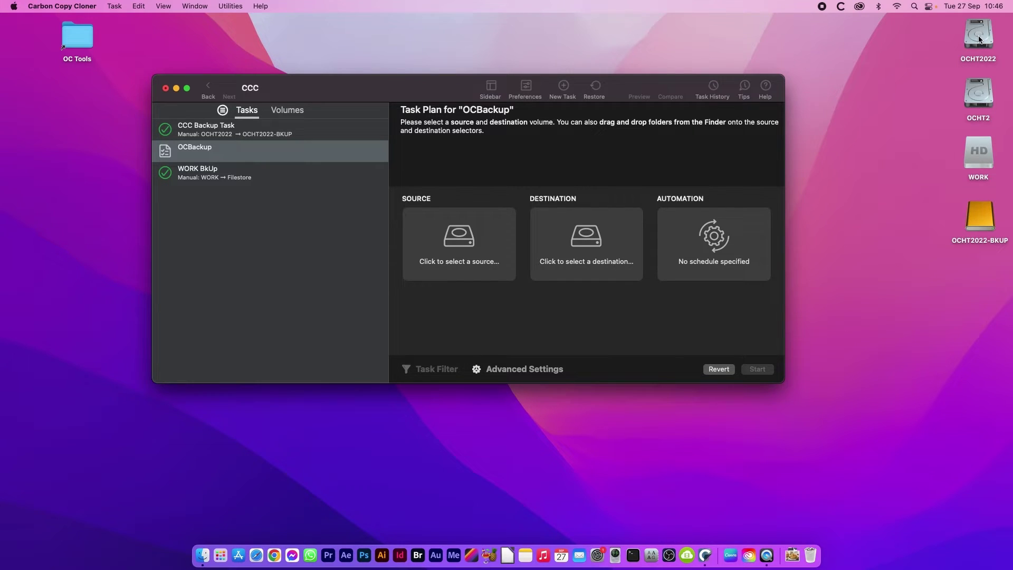
# Step: Drag OCHT2022 onto Source and OCHT2022-BKUP onto Destination for the OCBackup task
pyautogui.moveTo(978, 38); pyautogui.dragTo(457, 244)
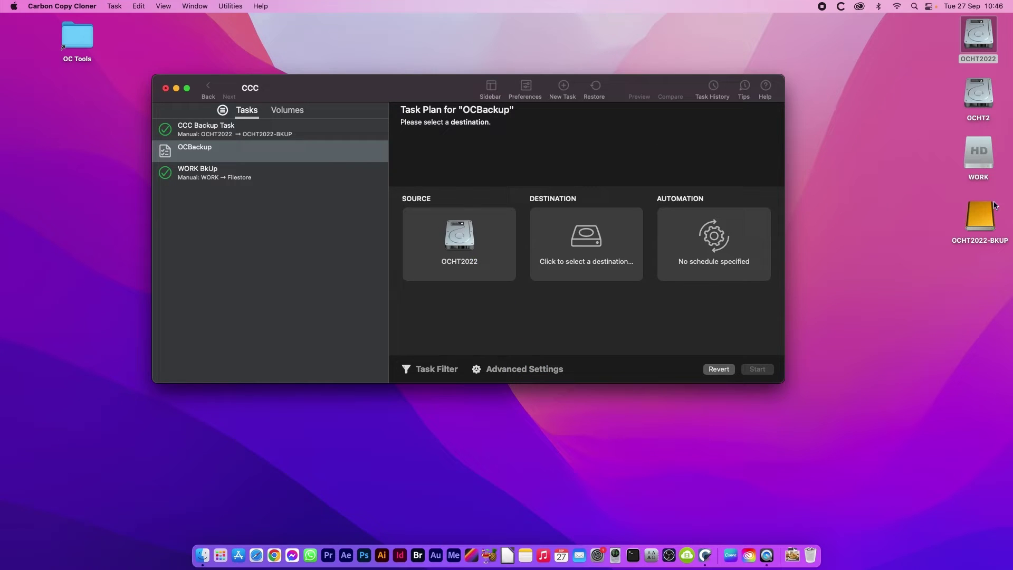
pyautogui.click(985, 221)
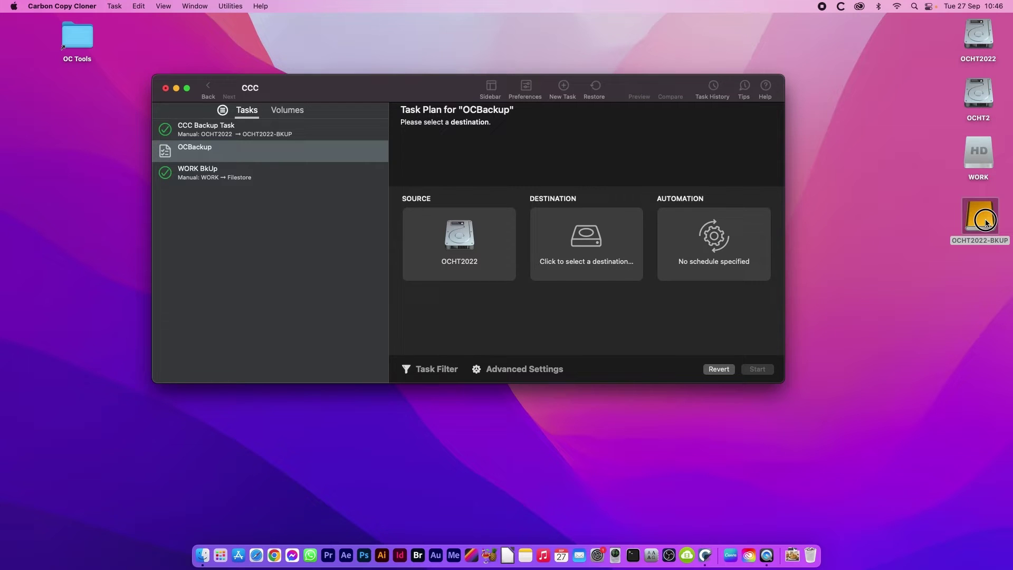
pyautogui.moveTo(985, 220); pyautogui.dragTo(591, 243)
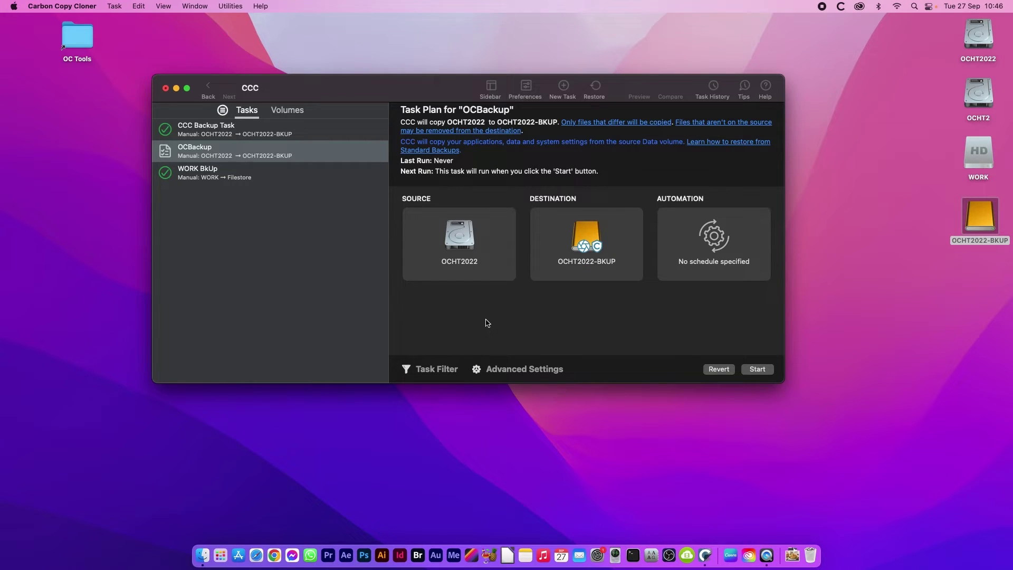
pyautogui.moveTo(469, 243)
pyautogui.moveTo(593, 240)
# Step: In Task Filter, exclude Acrobat DC, After Effects, Audition, Bridge and Creative Cloud under Applications
pyautogui.click(424, 372)
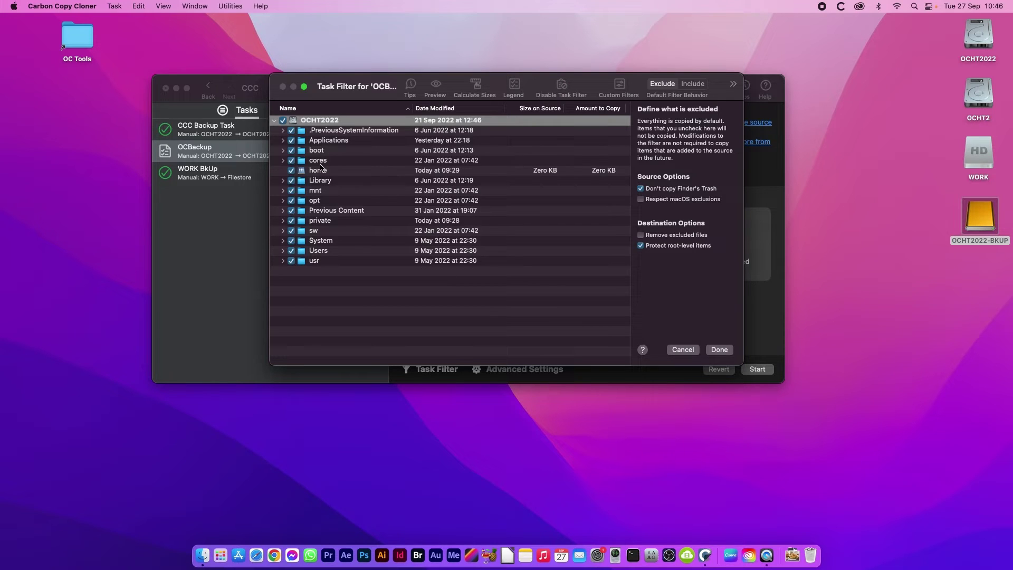
pyautogui.click(283, 141)
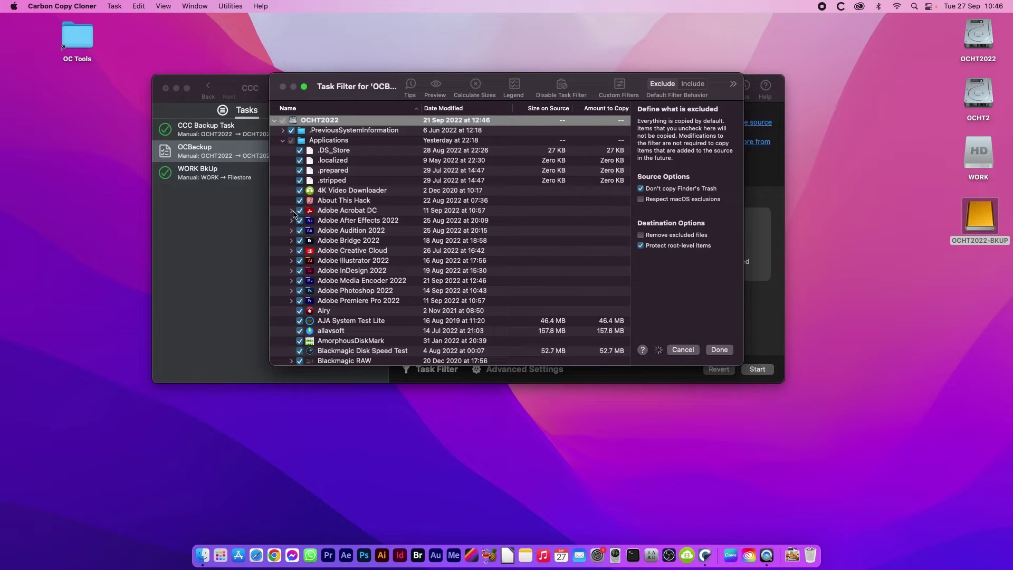
pyautogui.click(299, 210)
pyautogui.click(299, 220)
pyautogui.click(299, 231)
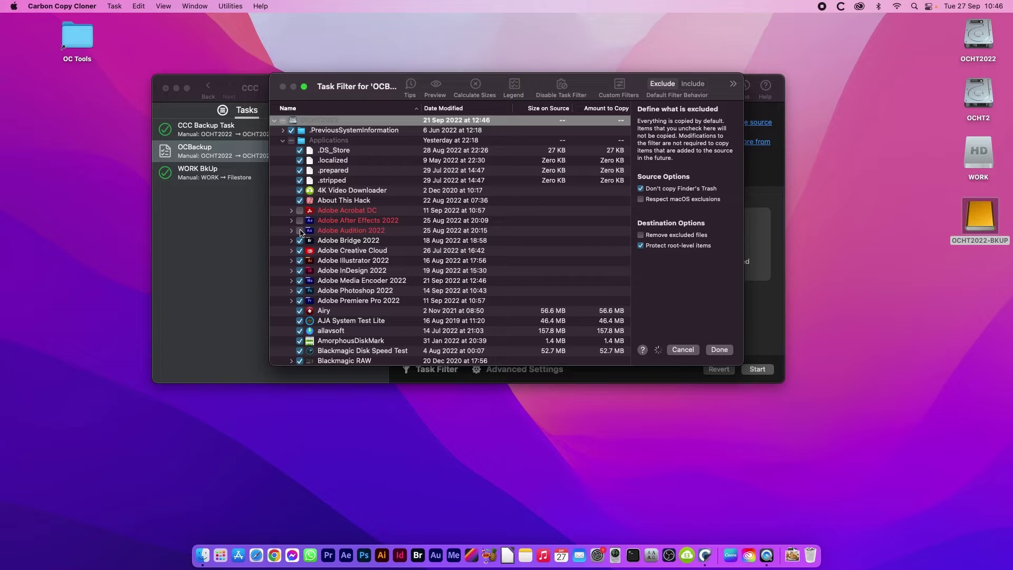
pyautogui.click(299, 240)
pyautogui.click(300, 251)
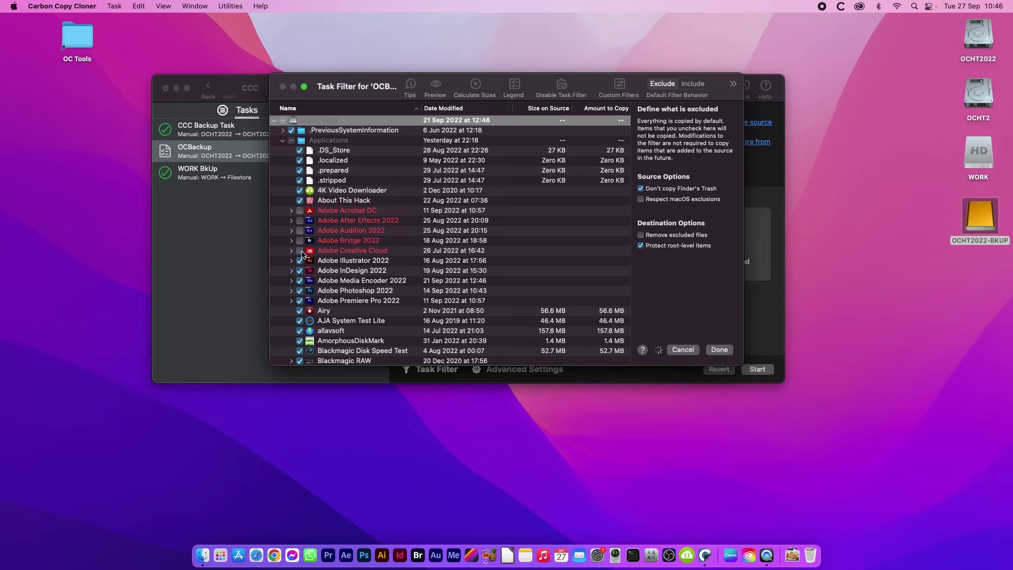
# Step: Also exclude Illustrator, InDesign, Media Encoder, Photoshop and Premiere Pro 2022, then confirm the filter
pyautogui.click(300, 261)
pyautogui.click(300, 270)
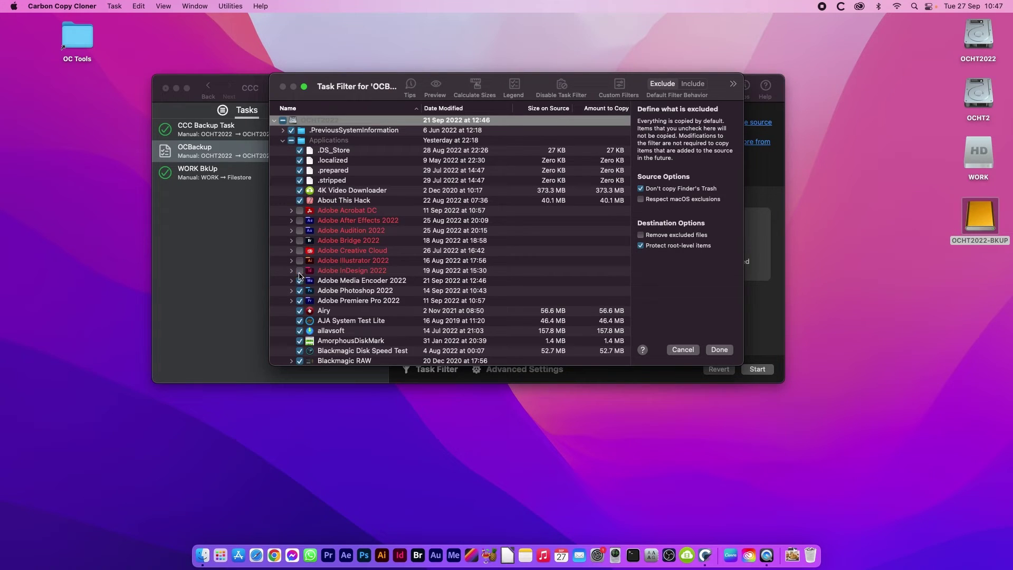
pyautogui.click(300, 281)
pyautogui.click(299, 290)
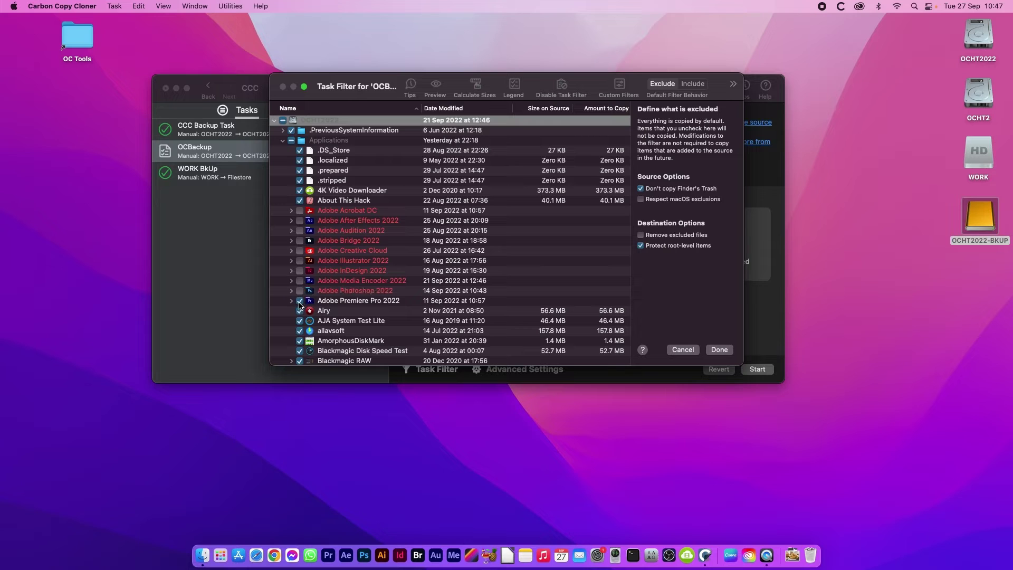
pyautogui.click(300, 301)
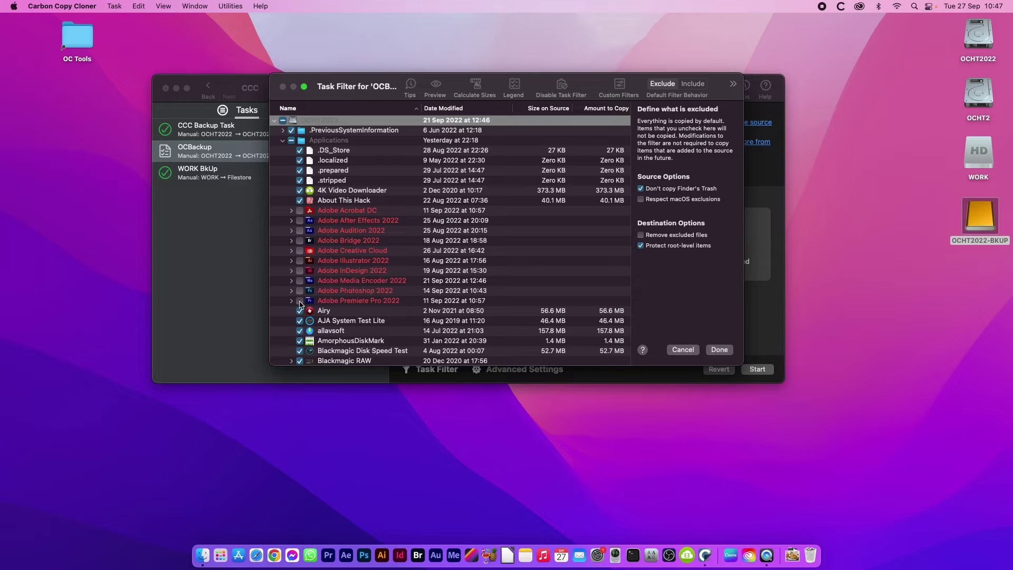
pyautogui.click(283, 141)
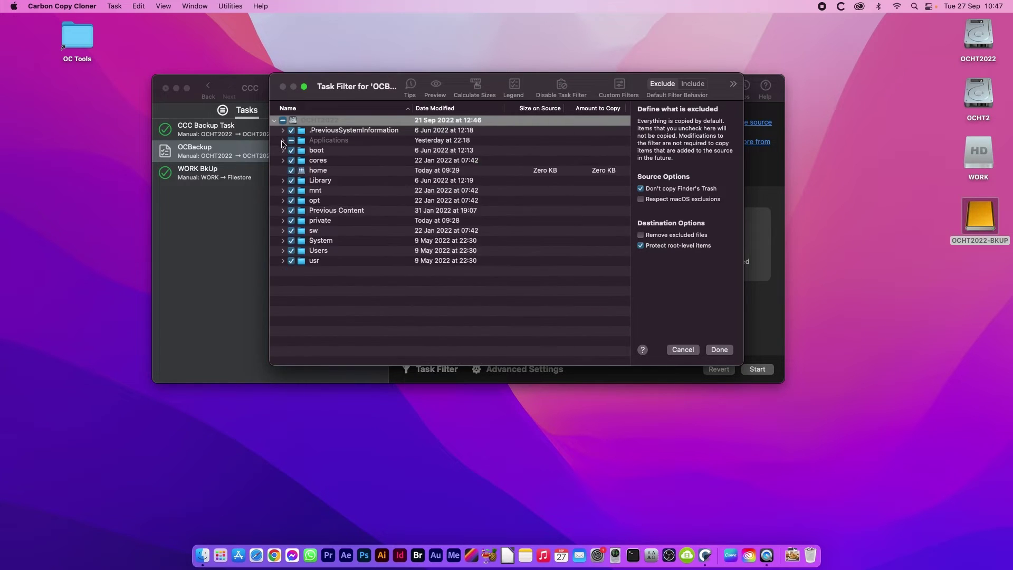
pyautogui.click(713, 350)
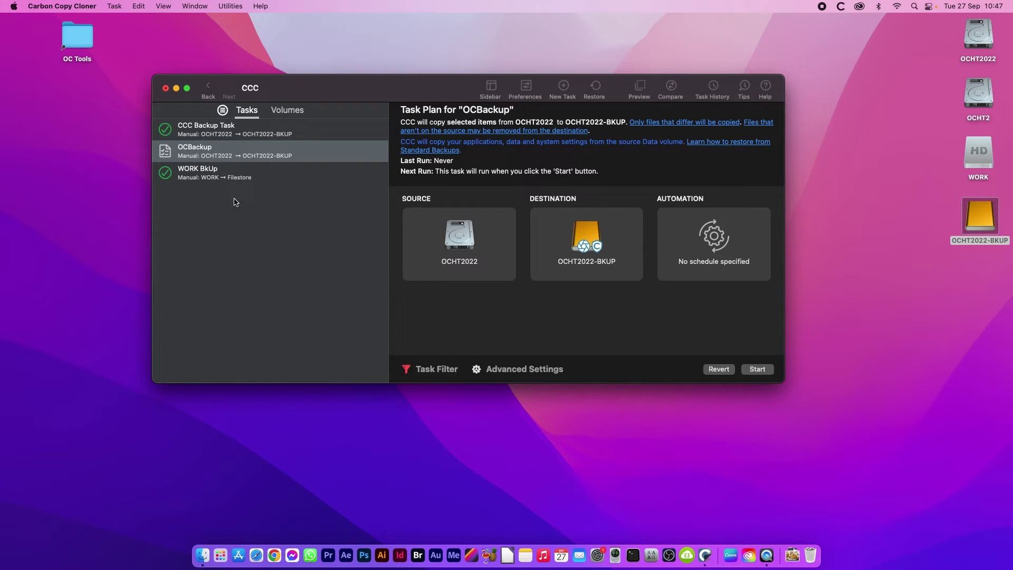
# Step: Switch to CCC Backup Task, saving the pending OCBackup changes
pyautogui.click(217, 132)
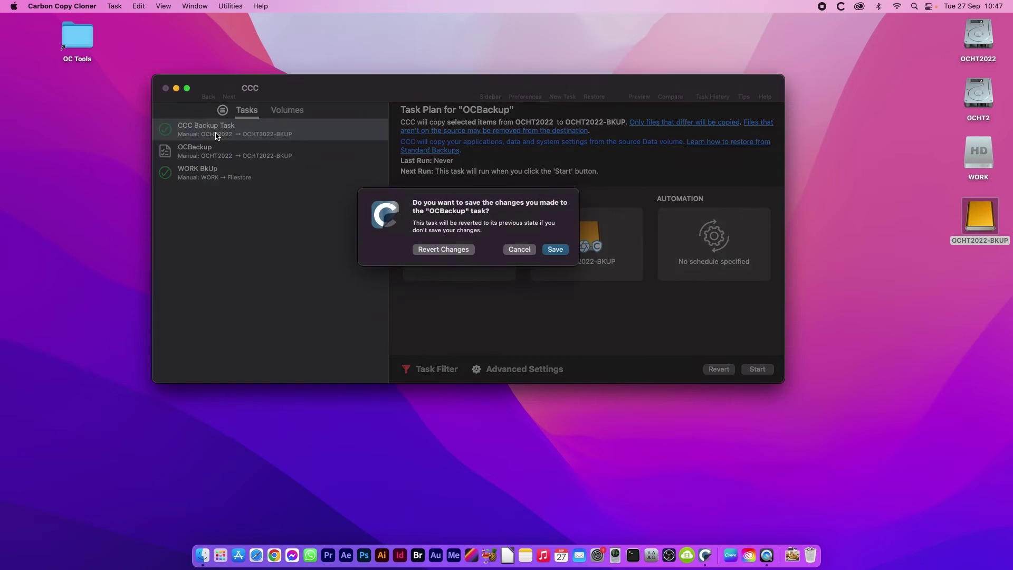
pyautogui.click(555, 252)
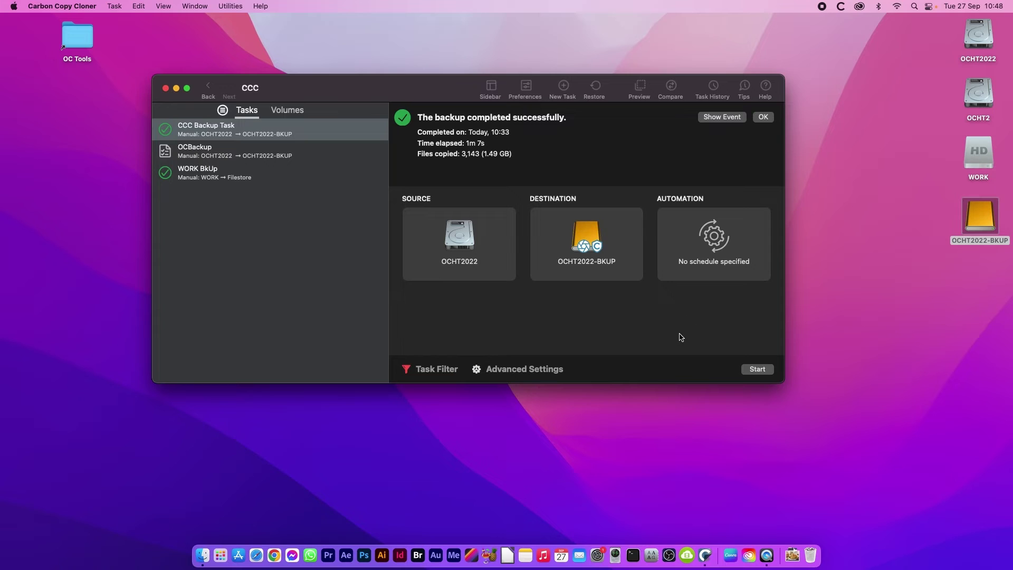
# Step: Start the OCHT2022 to OCHT2022-BKUP backup and, once it finishes at 10:49, quit CCC
pyautogui.click(756, 369)
pyautogui.click(56, 4)
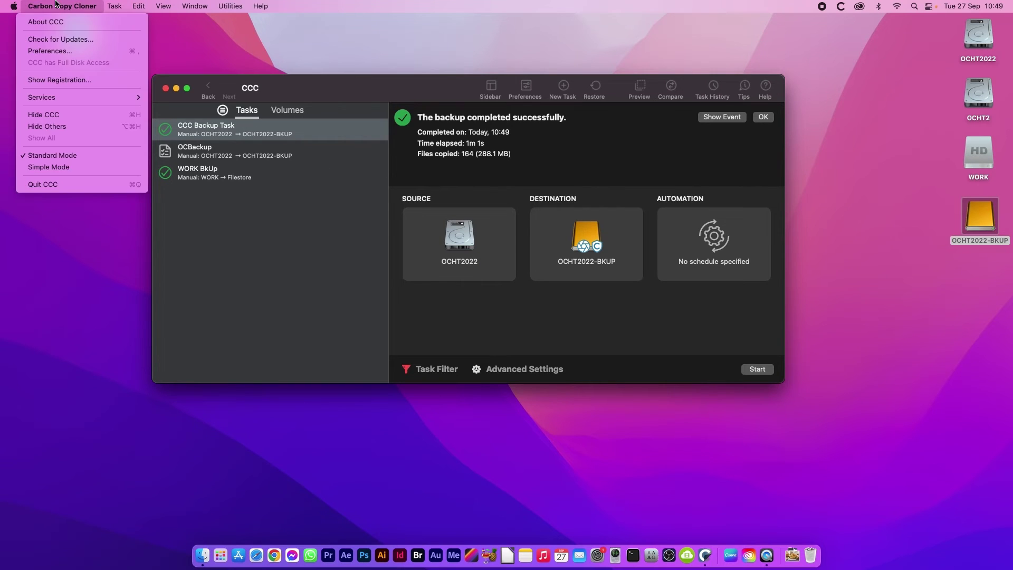
pyautogui.click(78, 185)
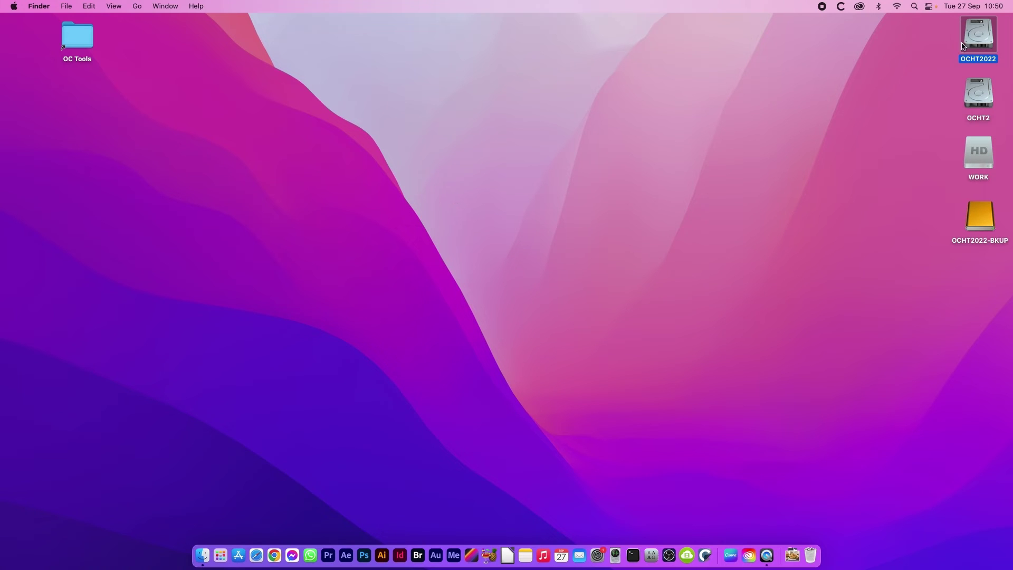
# Step: Mount OCHT2022's EFI partition with Quick Actions > Mount EFI, entering the admin password
pyautogui.rightClick(977, 34)
pyautogui.moveTo(943, 179)
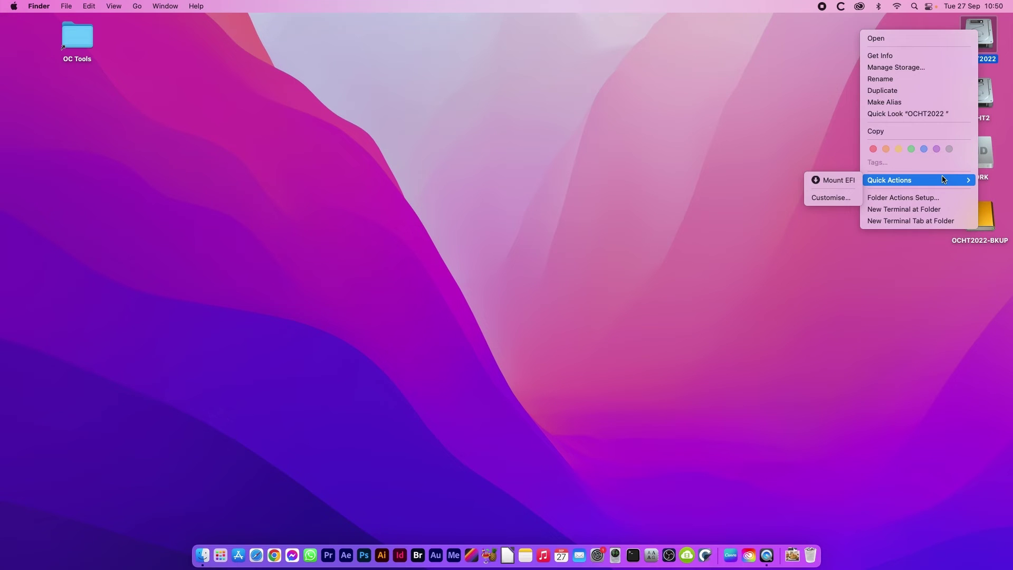
pyautogui.click(826, 182)
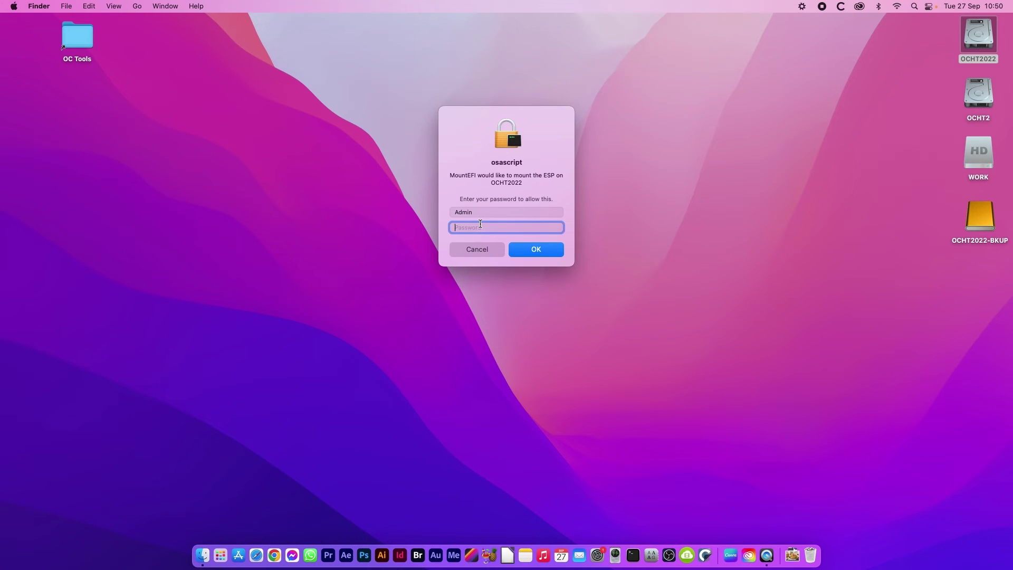
pyautogui.write('•••••••••')
pyautogui.press('Return')
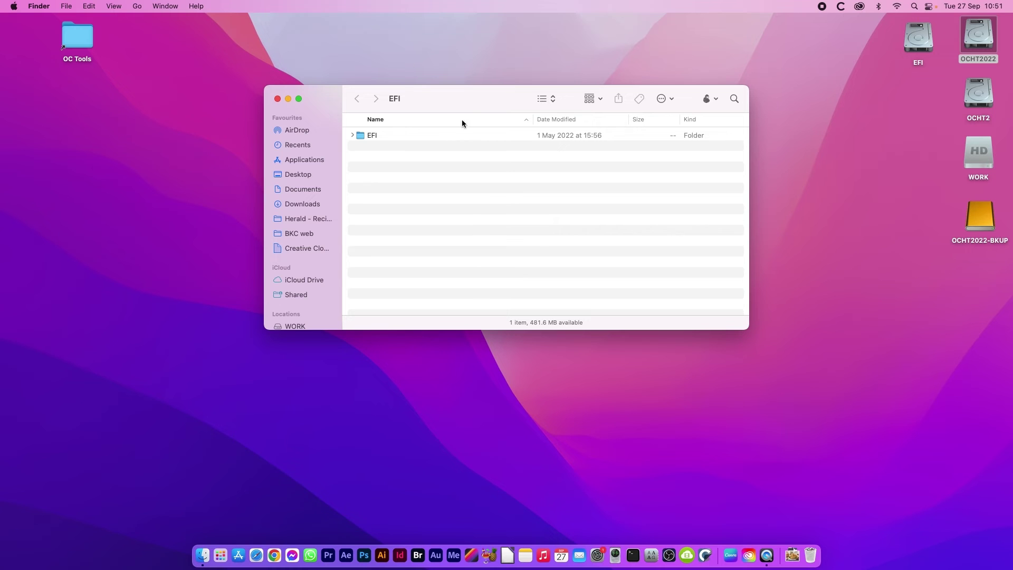
# Step: Mount OCHT2022-BKUP's EFI partition with Quick Actions > Mount EFI, entering the admin password
pyautogui.moveTo(461, 110); pyautogui.dragTo(219, 51)
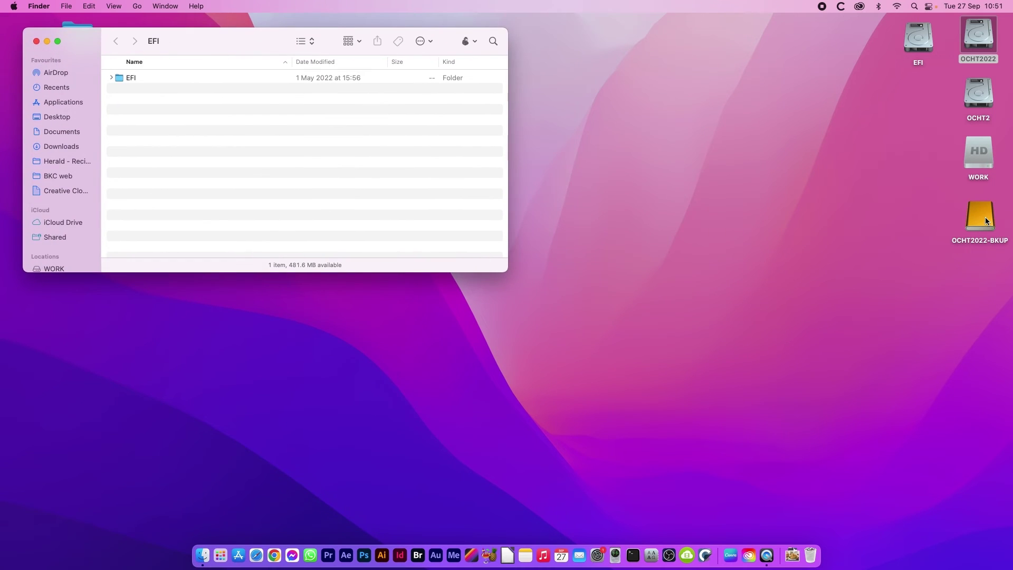
pyautogui.click(985, 217)
pyautogui.rightClick(983, 217)
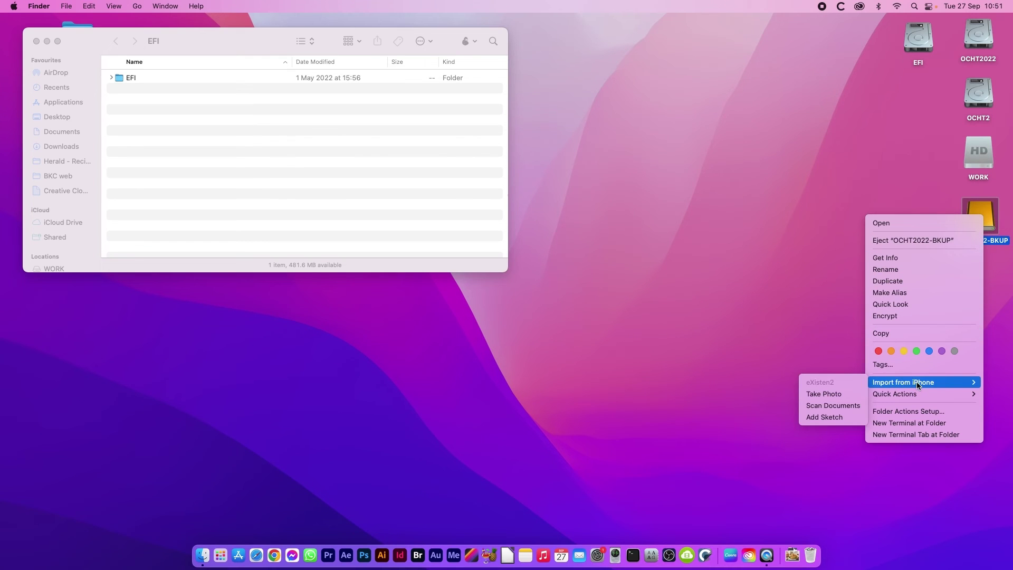
pyautogui.moveTo(918, 394)
pyautogui.click(830, 394)
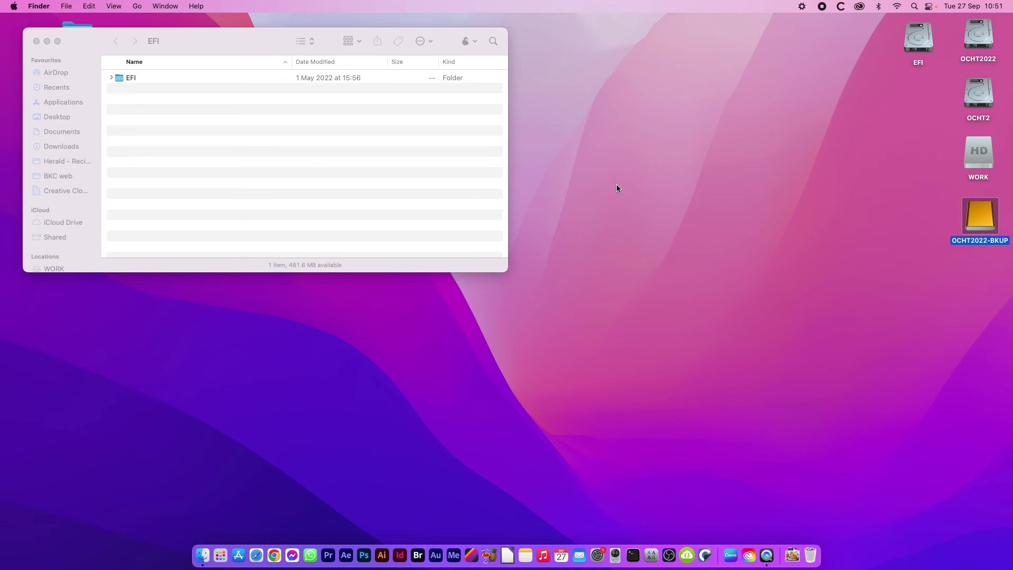
pyautogui.write('******')
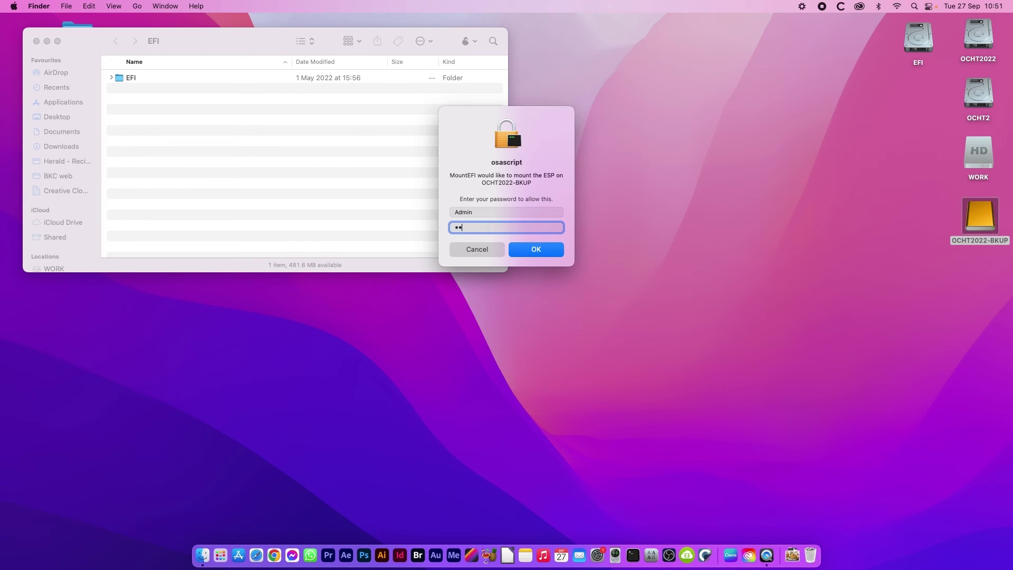
pyautogui.write('***')
pyautogui.press('Return')
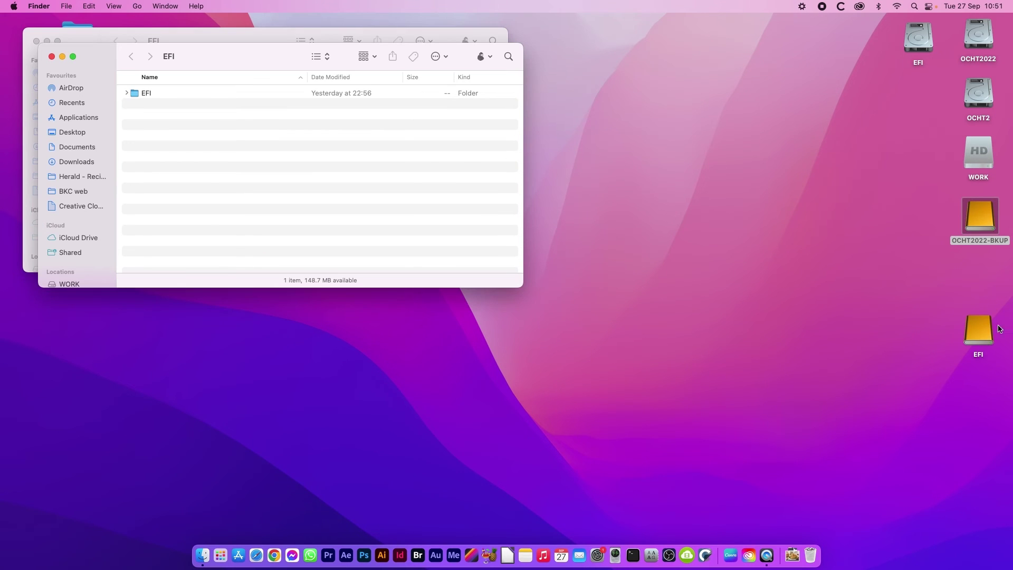
# Step: Arrange the two EFI windows and check each window's drive via its title path
pyautogui.moveTo(976, 338); pyautogui.dragTo(918, 219)
pyautogui.moveTo(241, 53); pyautogui.dragTo(487, 195)
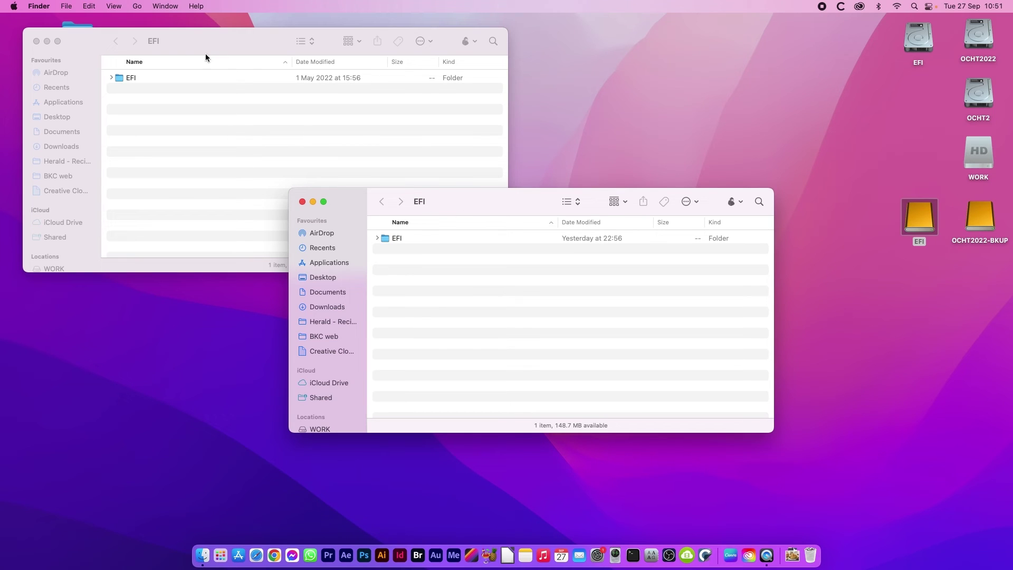
pyautogui.keyDown('super'); pyautogui.click(155, 42); pyautogui.keyUp('super')
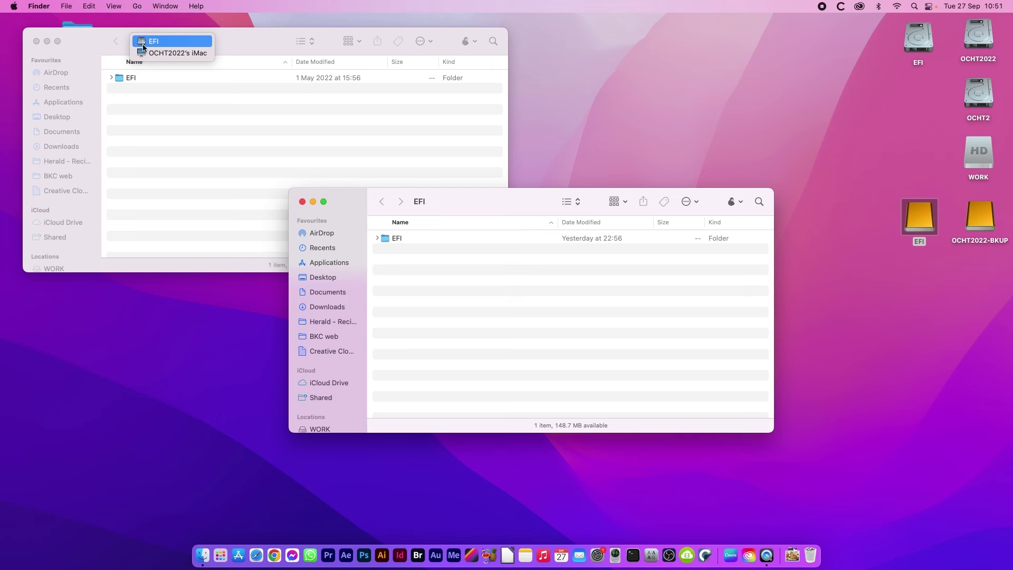
pyautogui.click(418, 297)
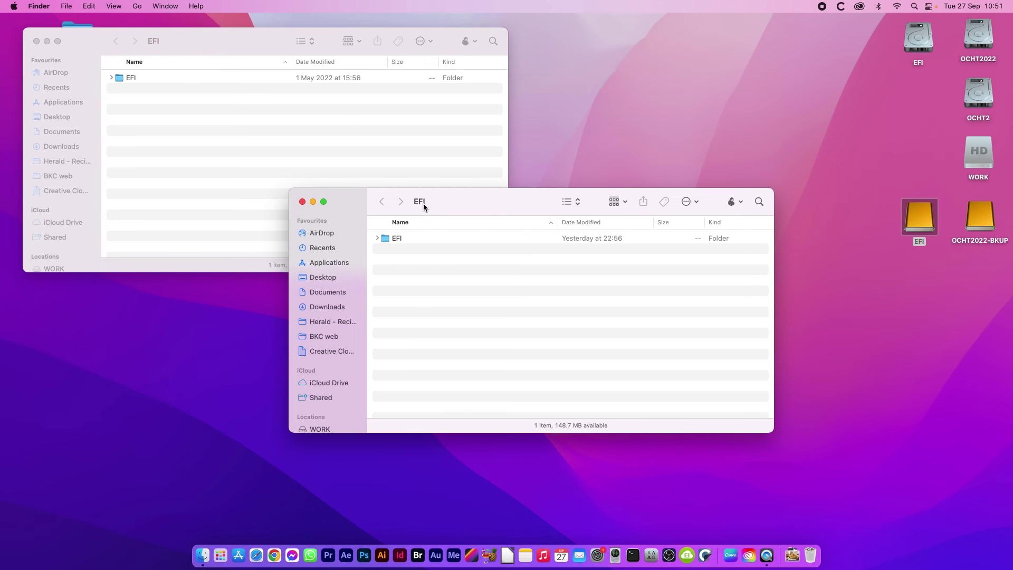
pyautogui.keyDown('super'); pyautogui.click(420, 201); pyautogui.keyUp('super')
pyautogui.click(409, 207)
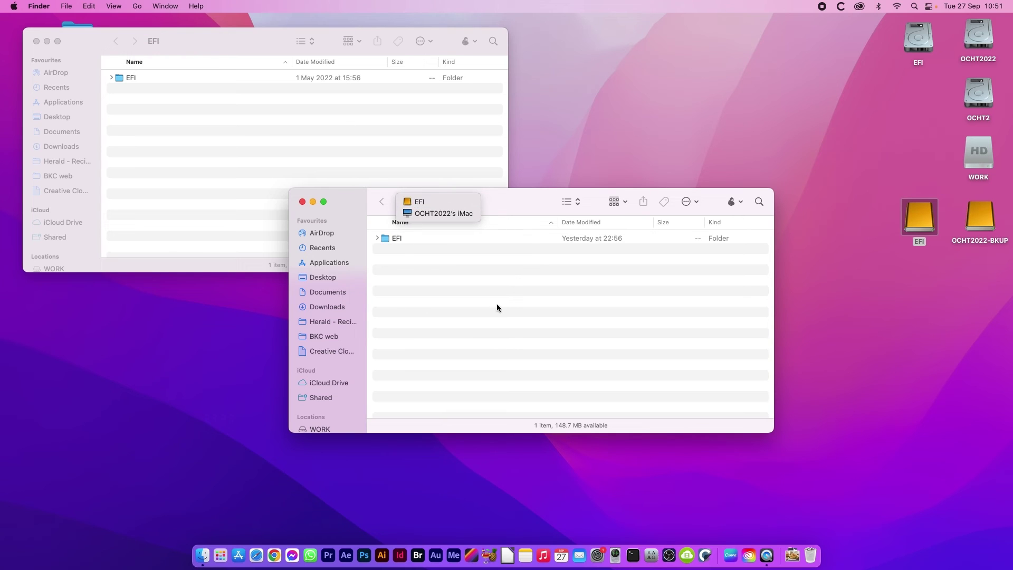
# Step: Delete the old EFI folder from the backup drive's EFI partition with Cmd+Delete
pyautogui.click(385, 240)
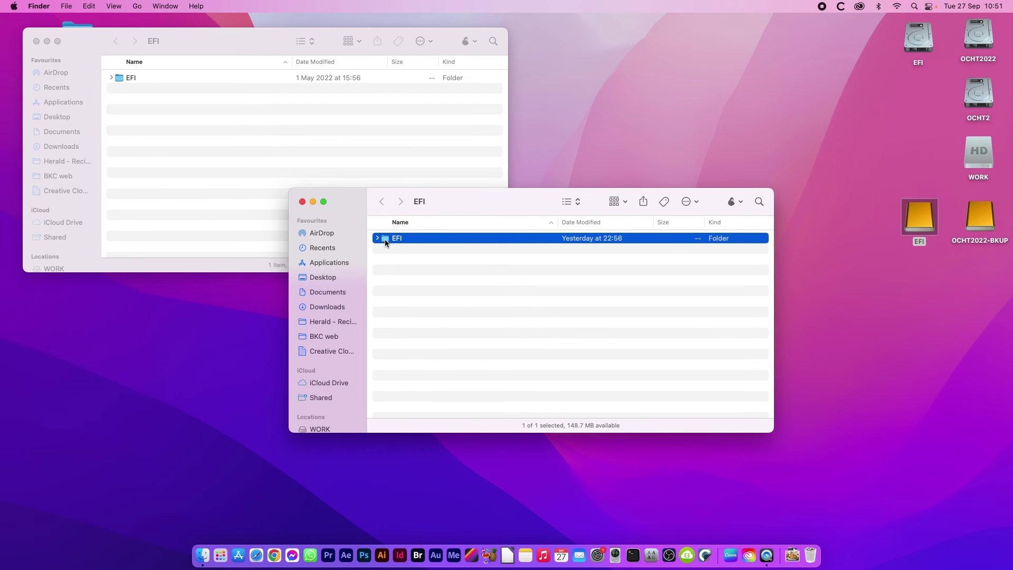
pyautogui.press('super+BackSpace')
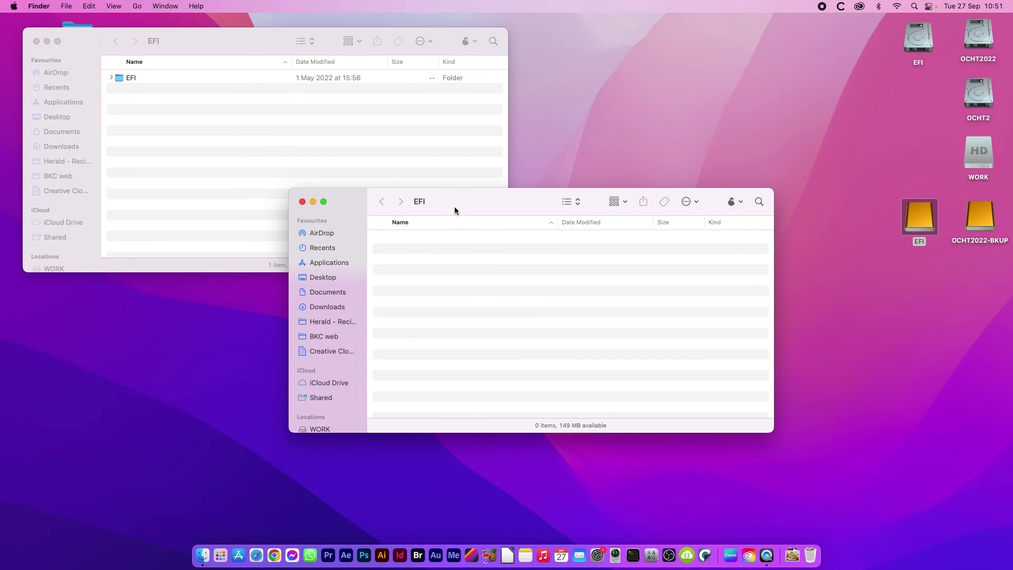
pyautogui.moveTo(454, 206); pyautogui.dragTo(510, 250)
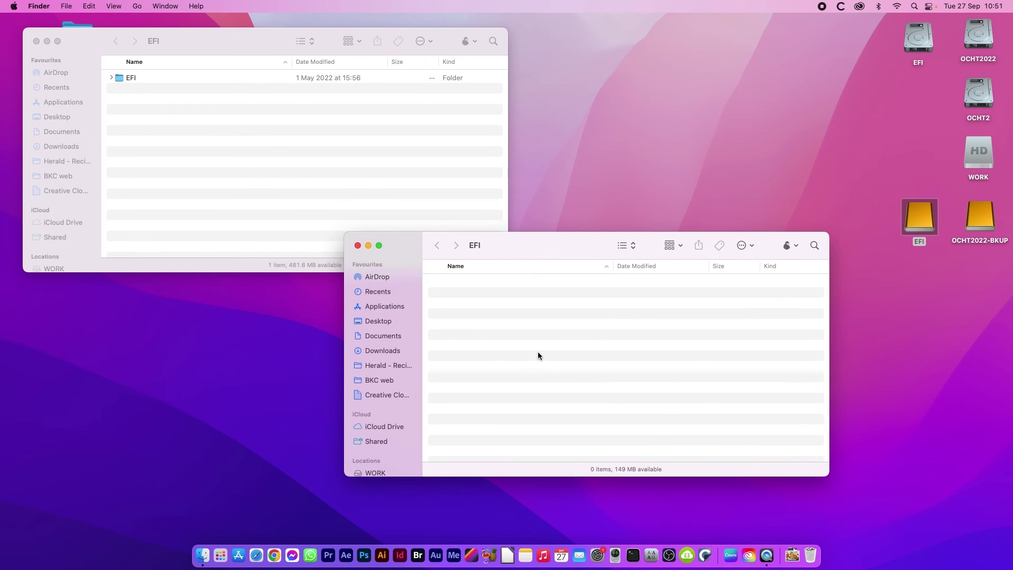
# Step: Drag OCHT2022's EFI folder into the backup EFI window, then close that window
pyautogui.click(126, 80)
pyautogui.moveTo(126, 79); pyautogui.dragTo(475, 315)
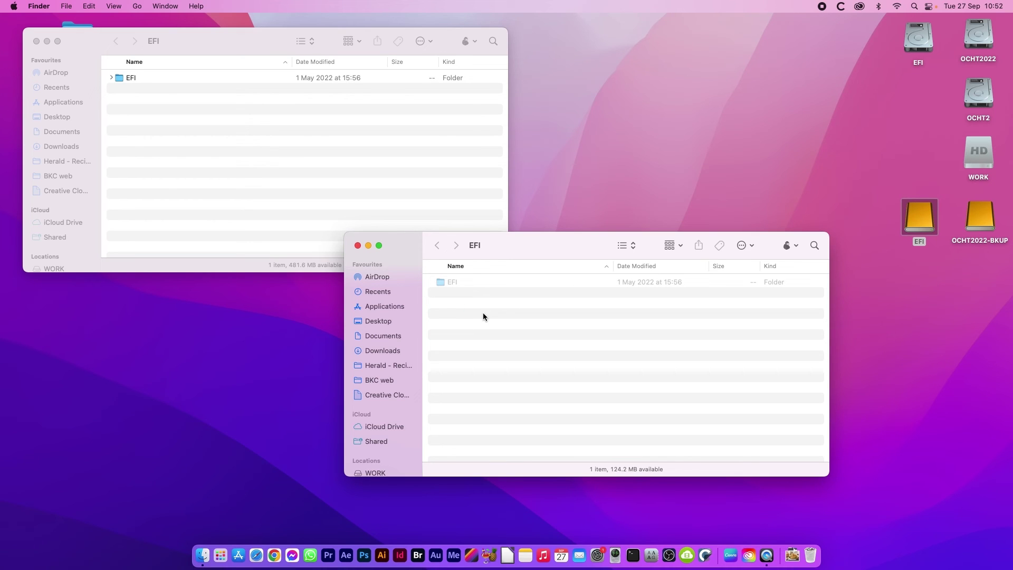
pyautogui.click(357, 246)
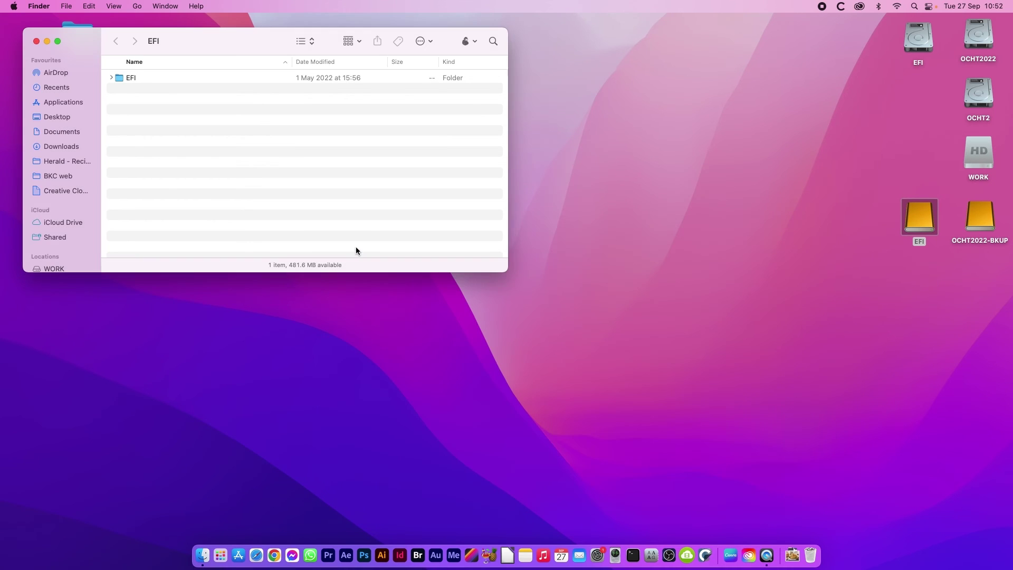
# Step: Close the OCHT2022 EFI window and eject the OCHT2022 EFI partition
pyautogui.click(36, 42)
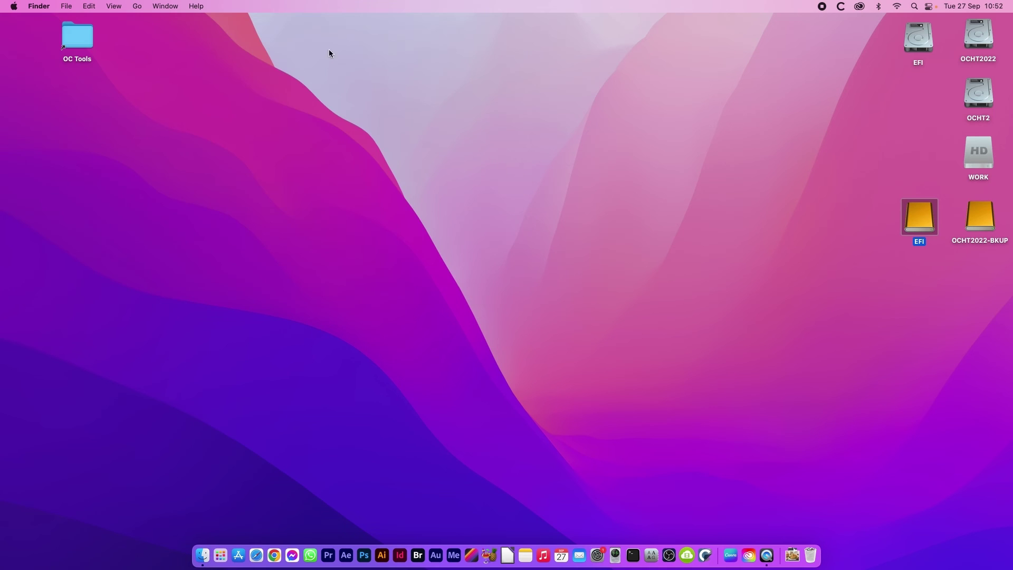
pyautogui.rightClick(926, 40)
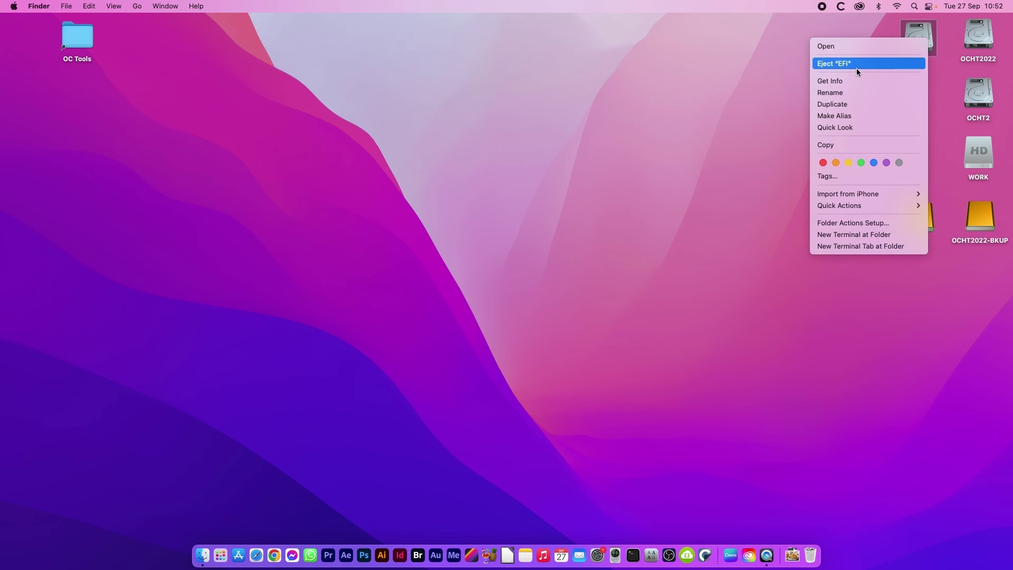
pyautogui.click(856, 65)
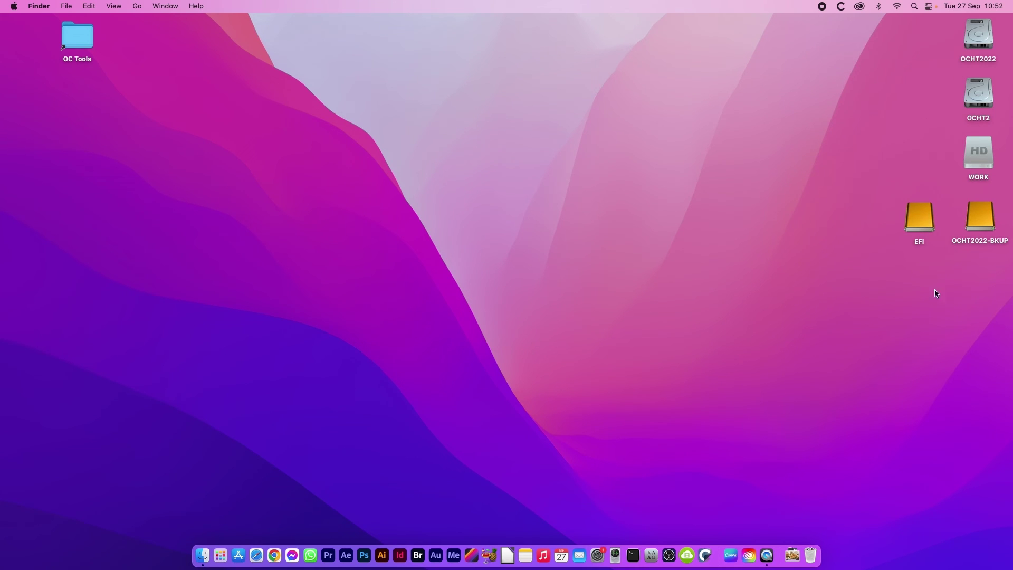
# Step: Eject the backup's EFI partition and the OCHT2022-BKUP drive together
pyautogui.moveTo(860, 217); pyautogui.dragTo(970, 240)
pyautogui.rightClick(920, 216)
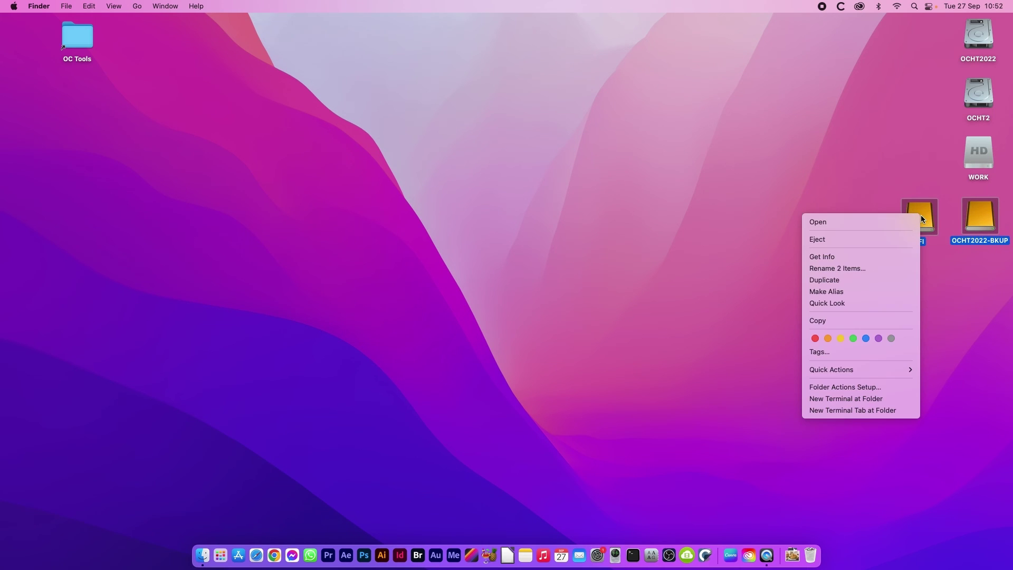
pyautogui.click(850, 241)
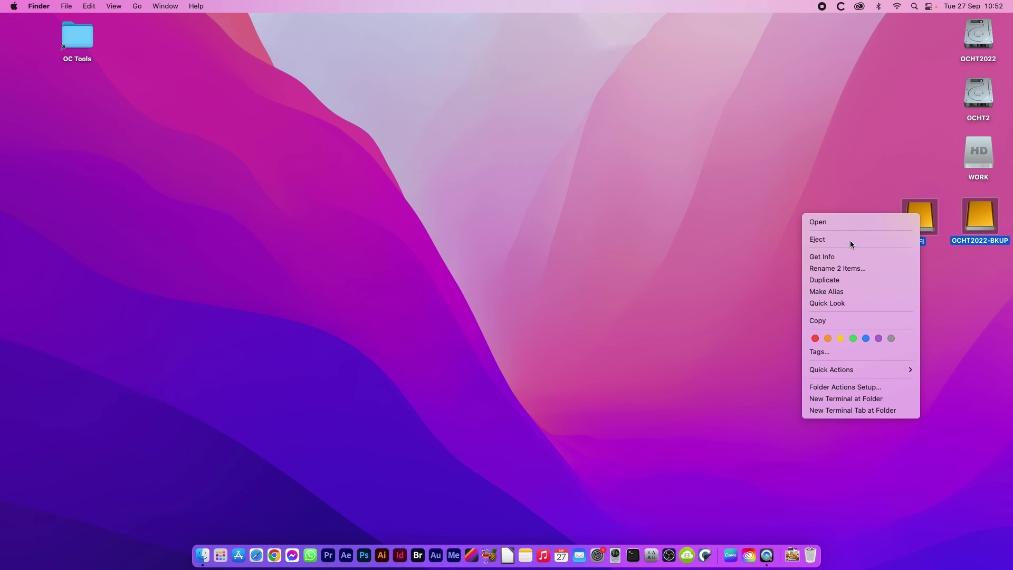